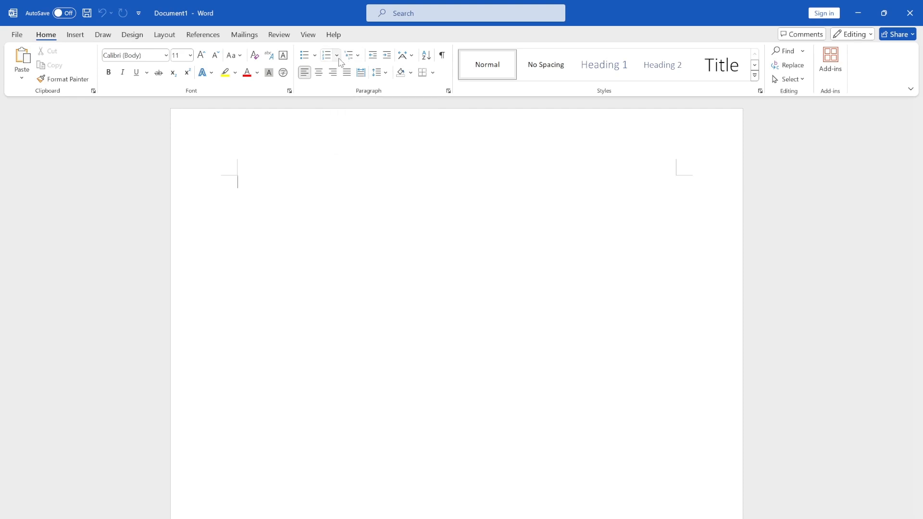
Step: Create a bulleted list with three entries reading "Item" and preview the bullet library styles on it
left_click(304, 55)
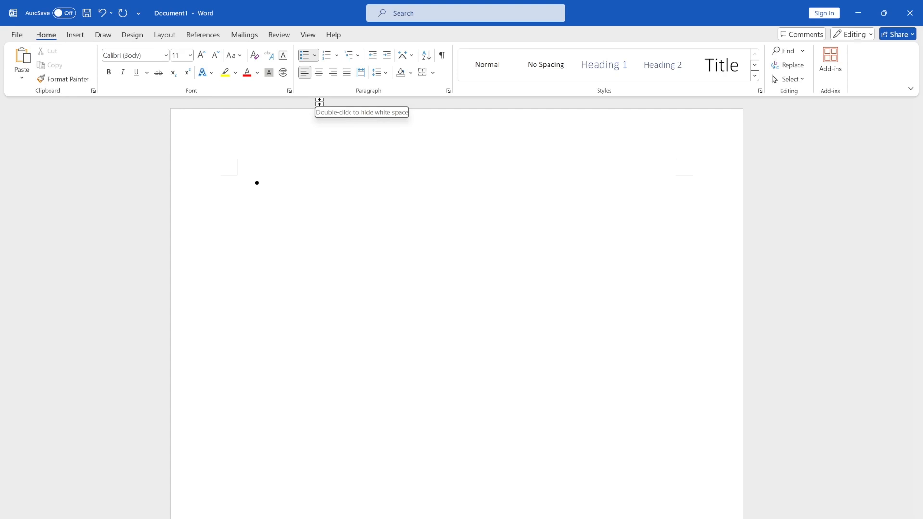
type("Item Item Item")
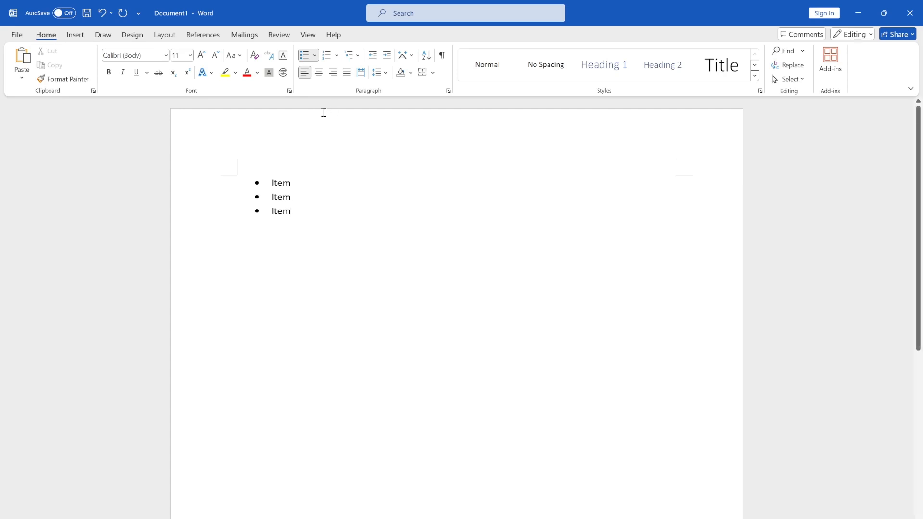
left_click(316, 57)
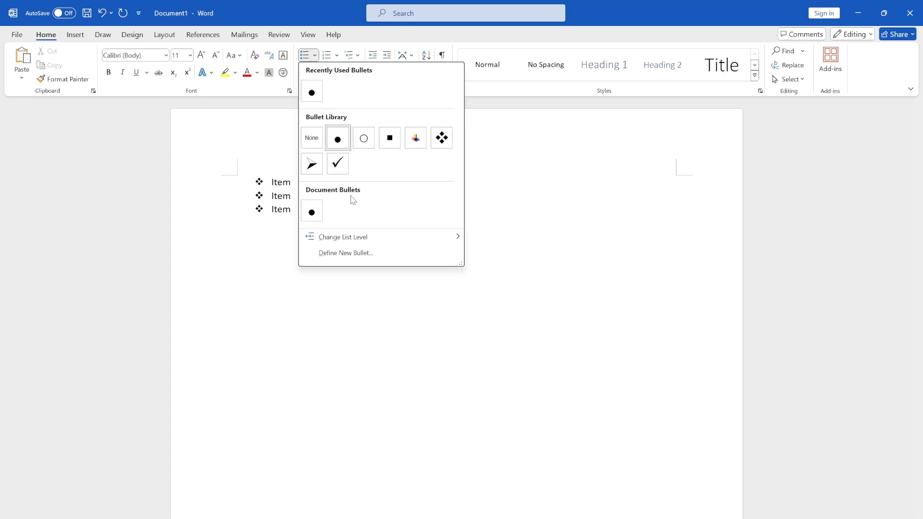
Step: Select the three bulleted entries and delete them together with the remaining bullet
right_click(252, 172)
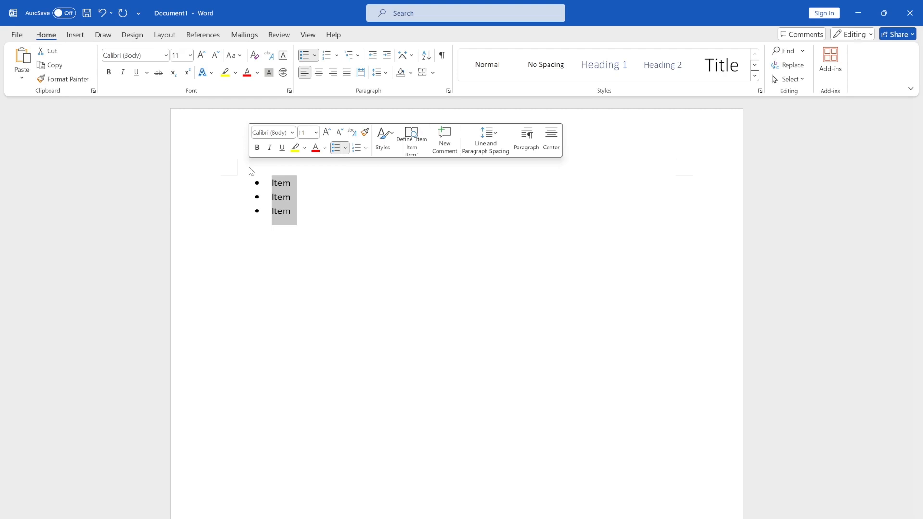
key("BackSpace")
key("BackSpace")
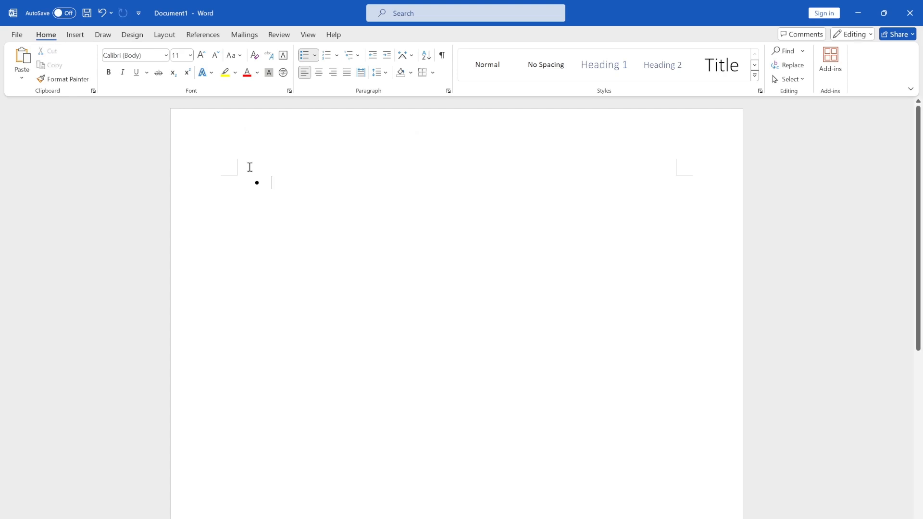
Step: Create a numbered list in the 1., 2., 3. format with three entries reading "Item"
left_click(328, 55)
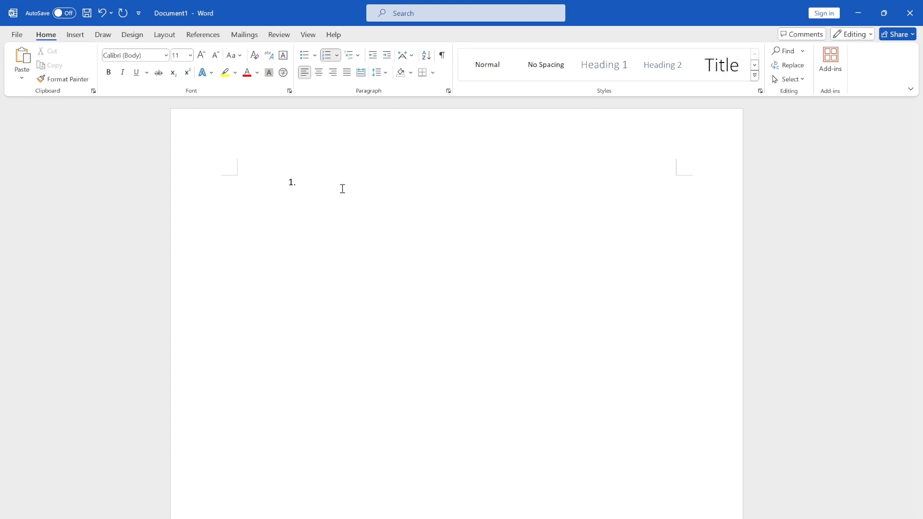
type("item")
key("Return")
type("item")
key("Return")
type("item")
key("Return")
key("BackSpace")
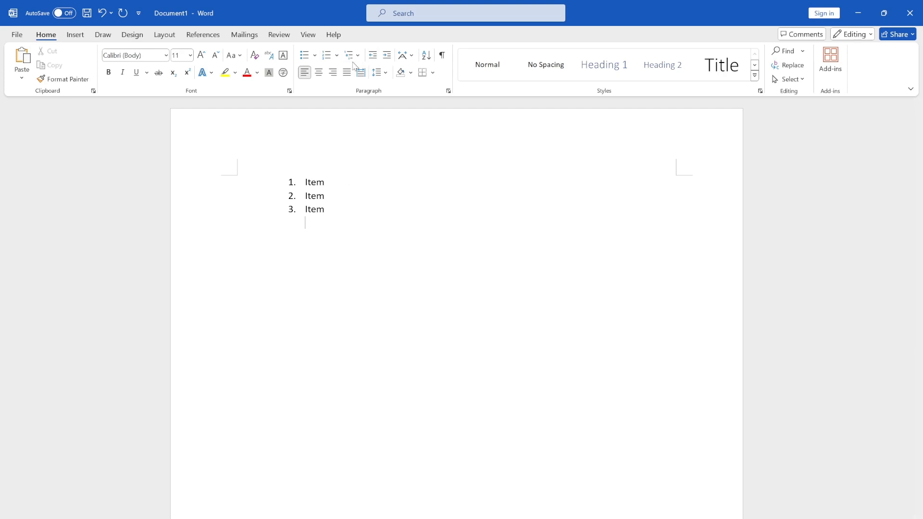
Step: Preview the numbering library formats on the numbered list and clear the document
left_click(327, 56)
left_click(337, 56)
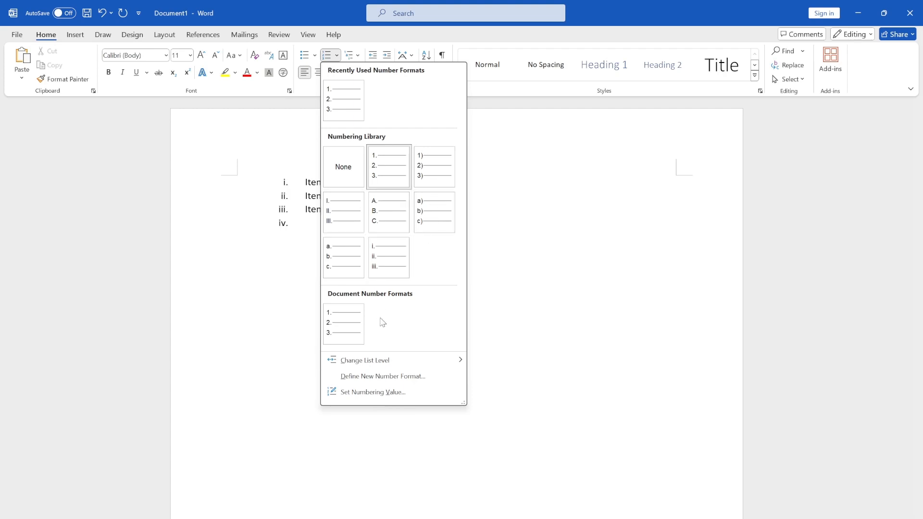
left_click(434, 212)
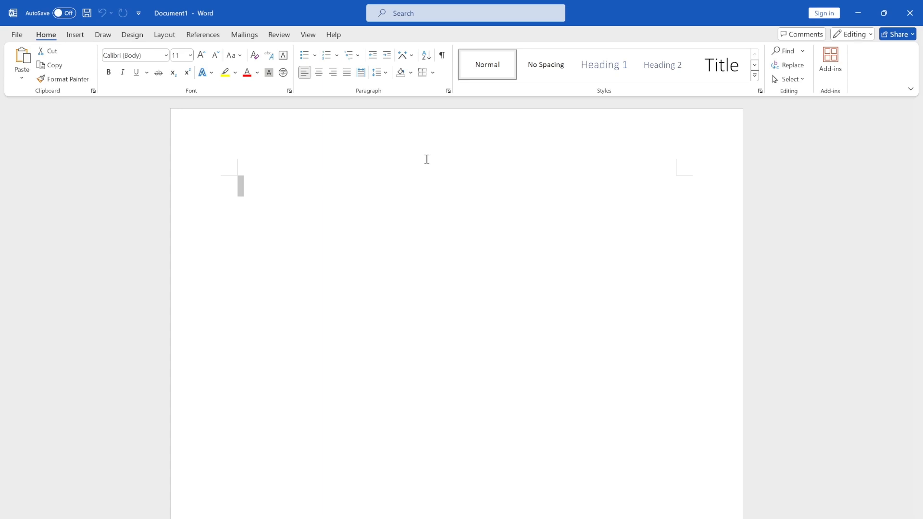
left_click(280, 198)
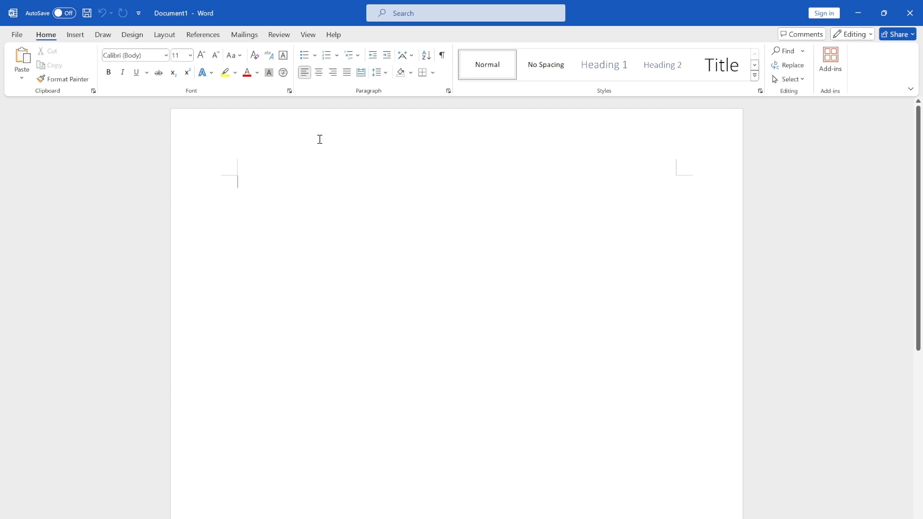
Step: Start a multilevel list in the 1., 1.1., 1.1.1. style with two first-level entries reading "Item"
left_click(352, 55)
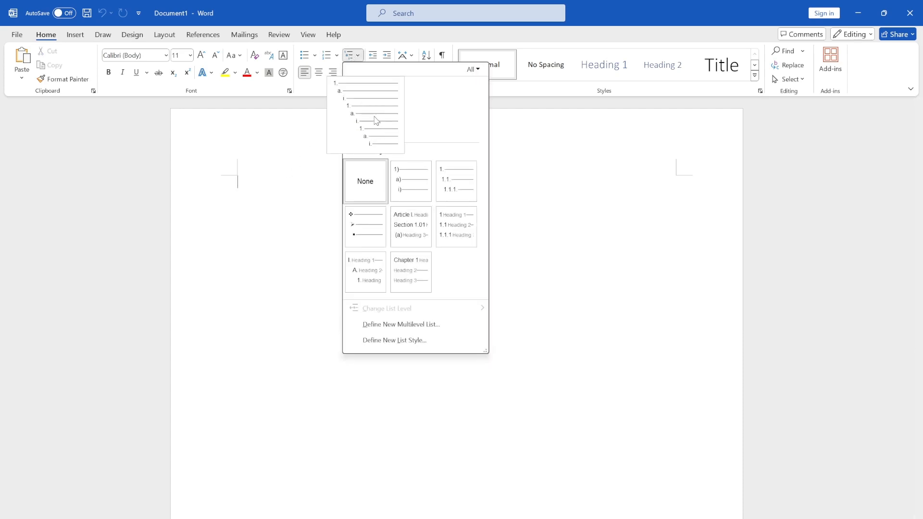
left_click(451, 194)
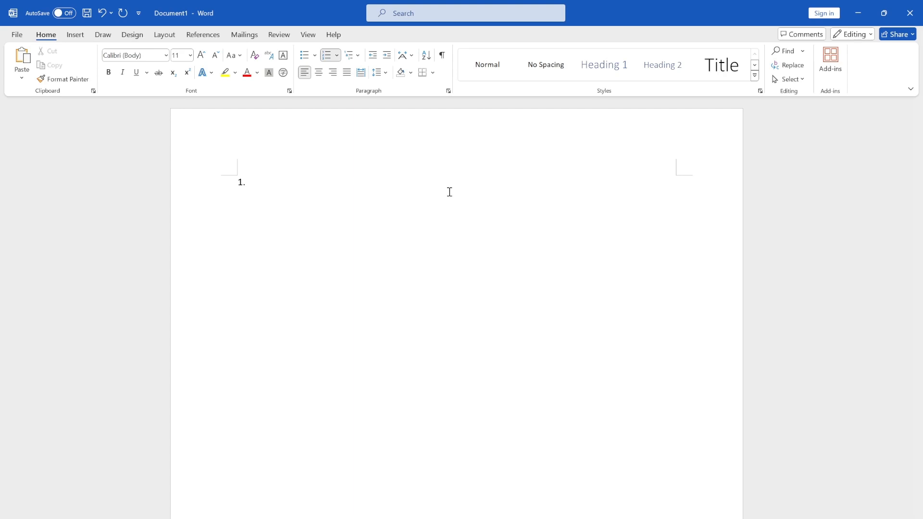
type("Item")
key("Return")
type("Iten")
key("BackSpace")
type("m")
key("Return")
Step: Add two second-level entries reading "Item" under entry 2, followed by a first-level "Item" and an empty first-level entry
key("Tab")
type("Item")
key("Return")
type("item")
key("Return")
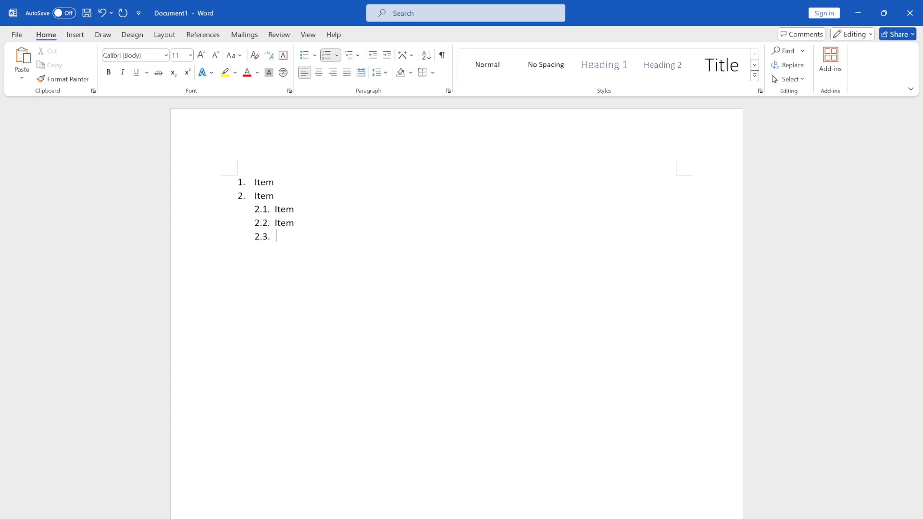
key("shift+Tab")
type("item")
key("Return")
Step: Examine levels 3, 5 and 8 and the available number styles in the new multilevel list definition
left_click(358, 56)
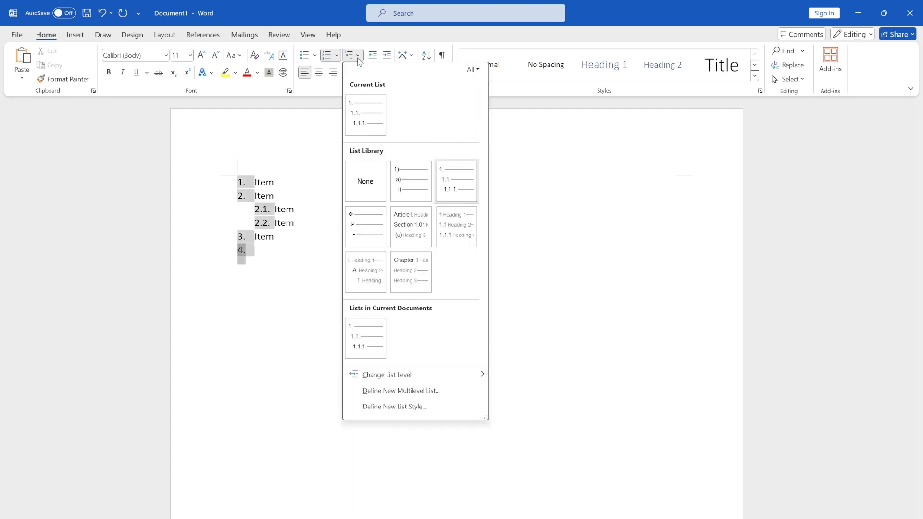
left_click(407, 391)
left_click(359, 190)
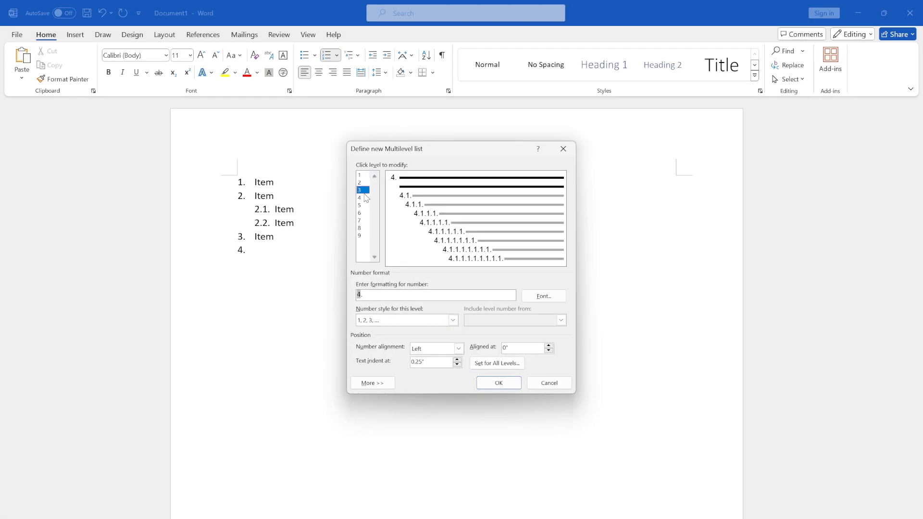
left_click(362, 205)
left_click(362, 228)
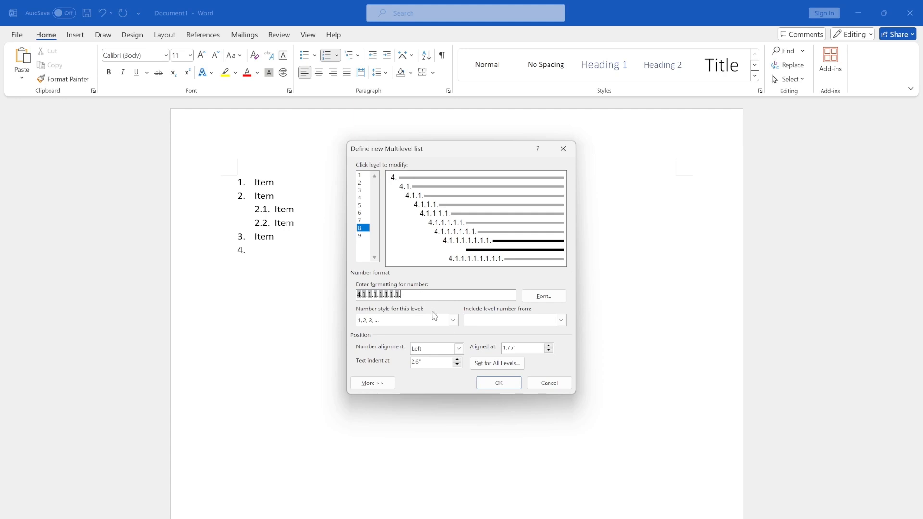
left_click(452, 320)
scroll(400, 347, "down", 5)
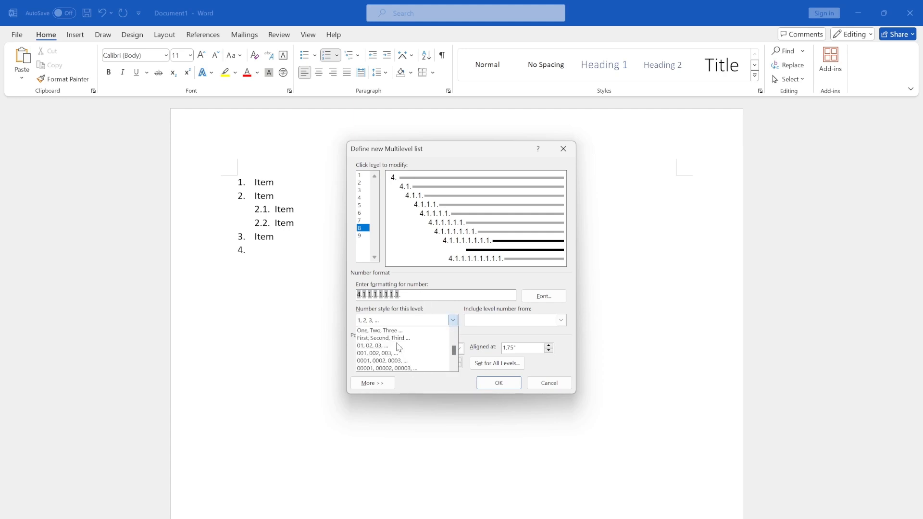
left_click(500, 382)
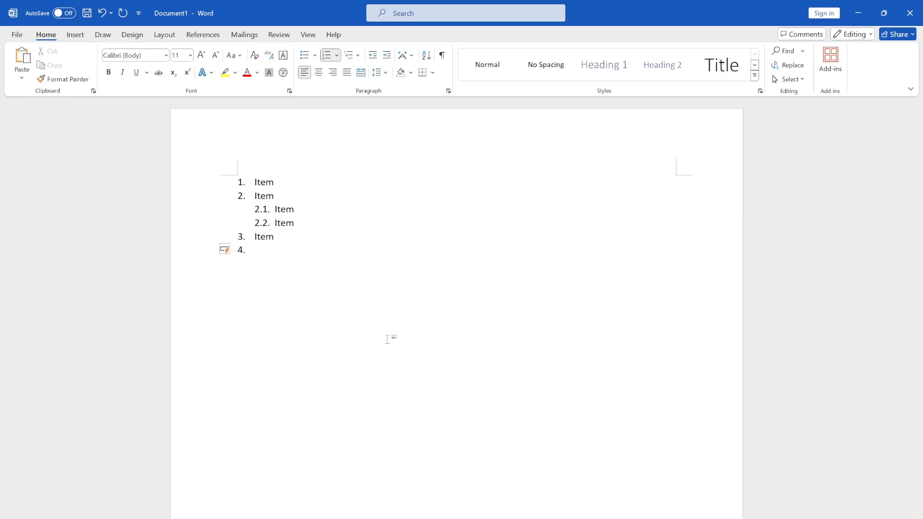
Step: Highlight all "Item" entries of the multilevel list in yellow and colour the first-level numbers red
left_click_drag(258, 244, 217, 177)
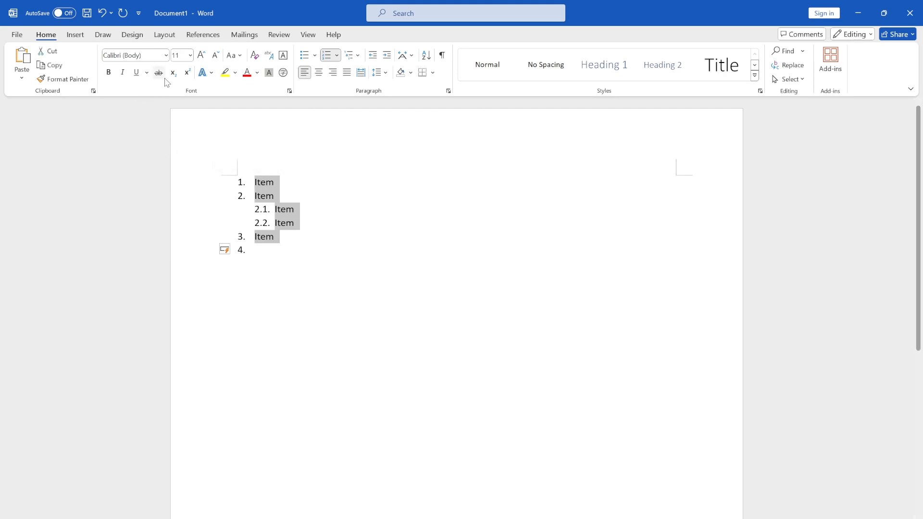
left_click(225, 73)
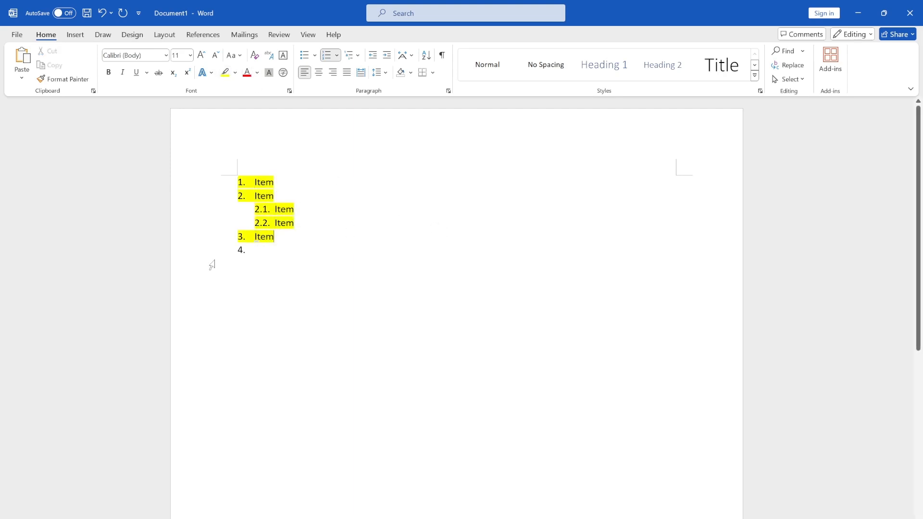
left_click(242, 250)
left_click(247, 73)
left_click(412, 255)
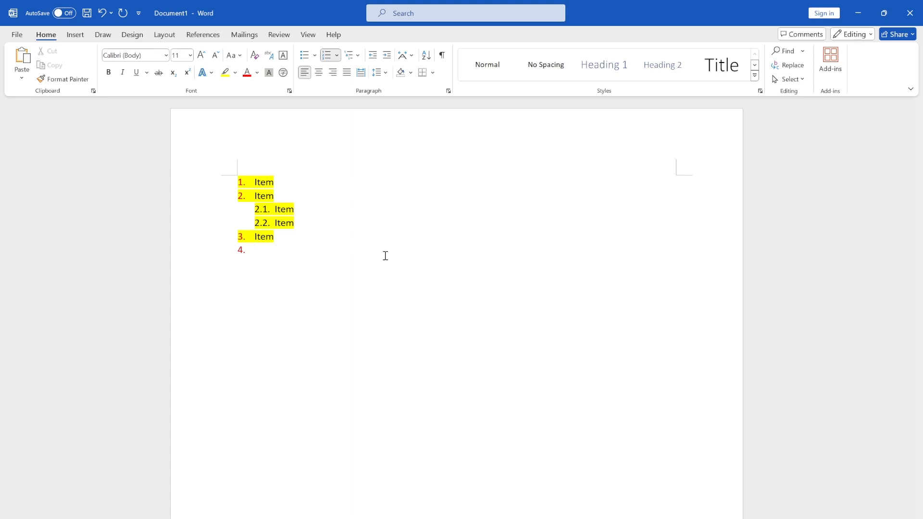
Step: Try right and centre alignment on the whole multilevel list, and return it to left alignment
left_click_drag(232, 186, 302, 270)
left_click(332, 73)
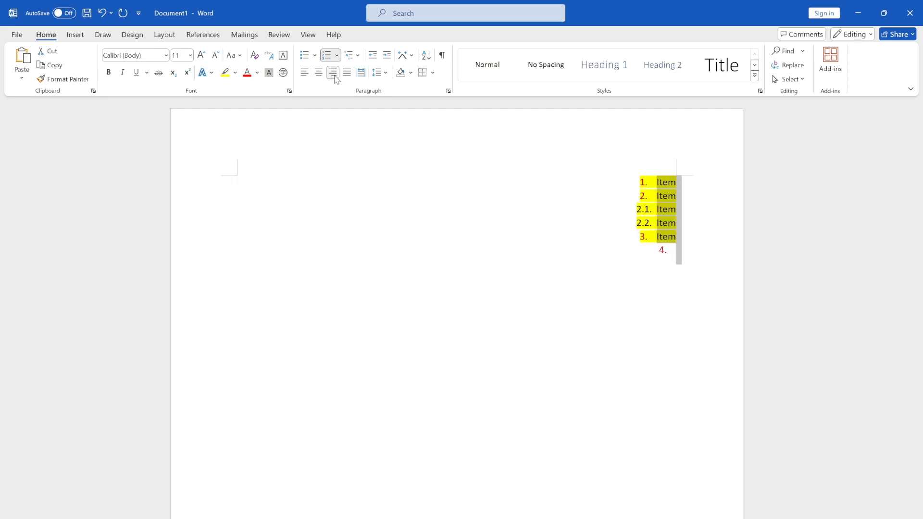
left_click(319, 73)
left_click(304, 73)
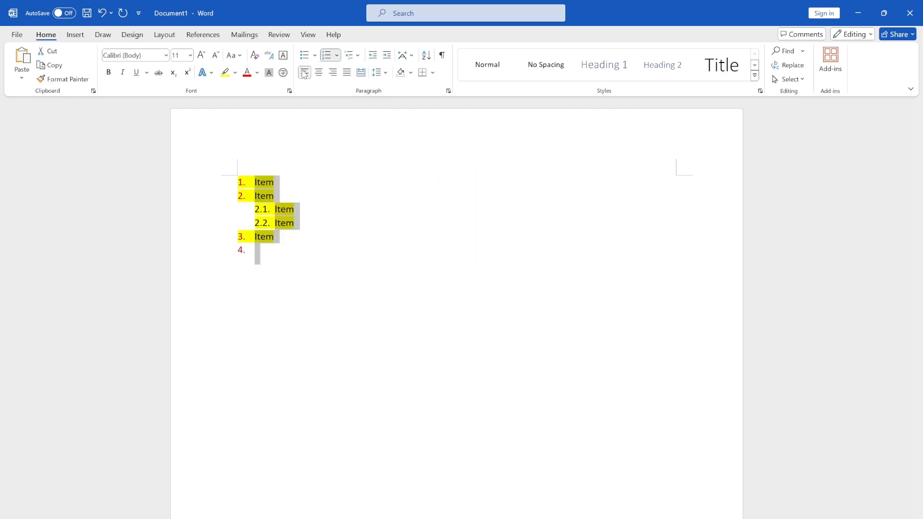
Step: Preview the line spacing values on the selected multilevel list
left_click(379, 73)
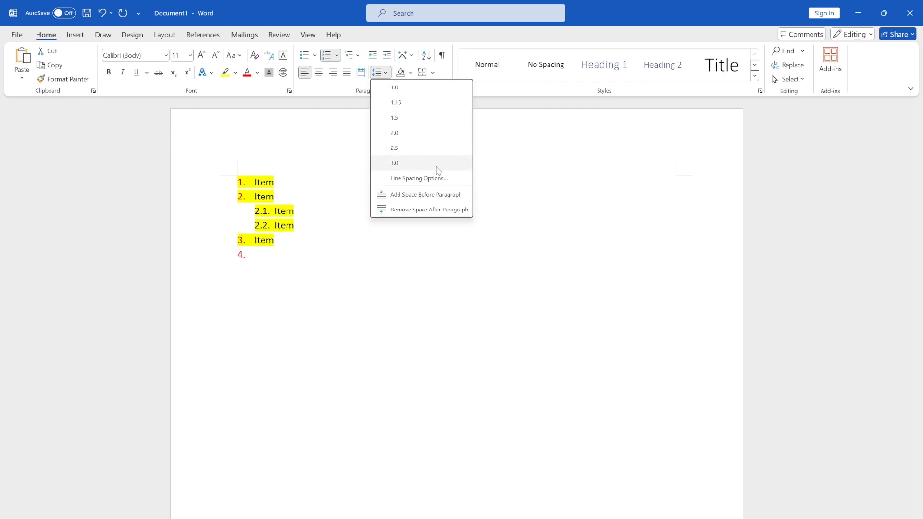
left_click(559, 151)
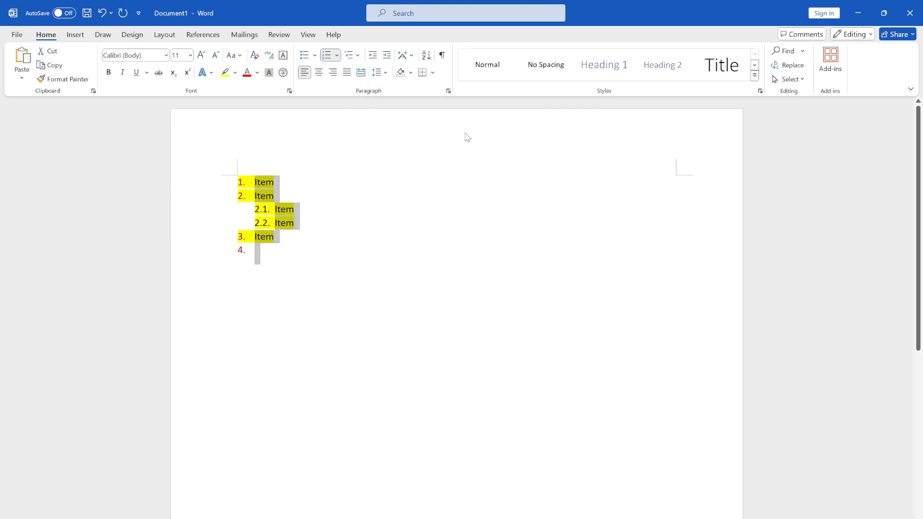